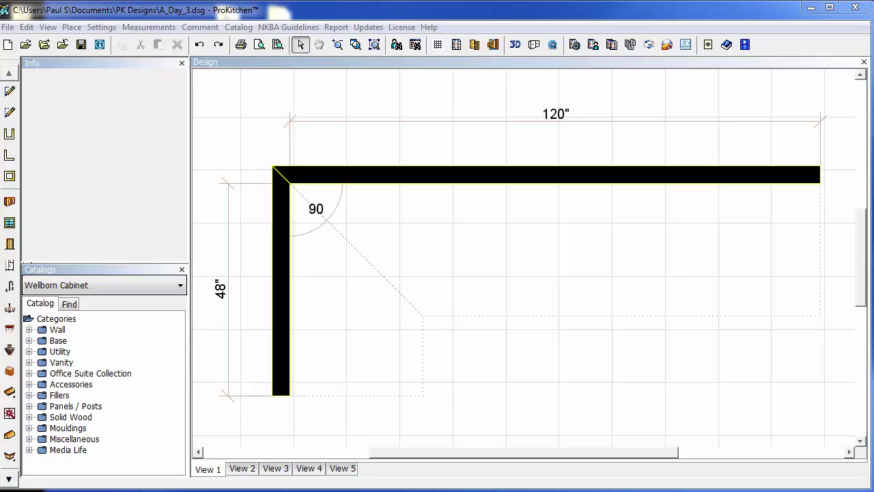
Load the Architectural Elements catalog and expand Door and Window Frames > Wall Openings to show FWO.
left_click(86, 294)
scroll(84, 354, "down", 2)
scroll(83, 353, "down", 2)
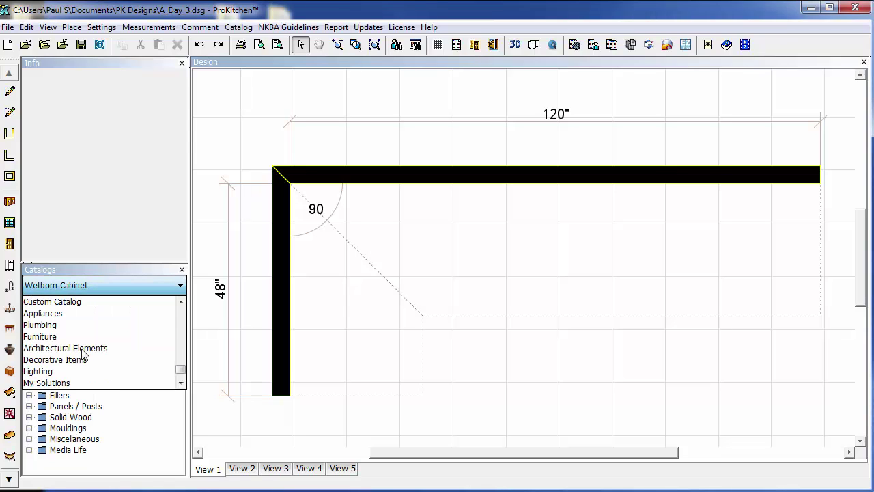
left_click(65, 348)
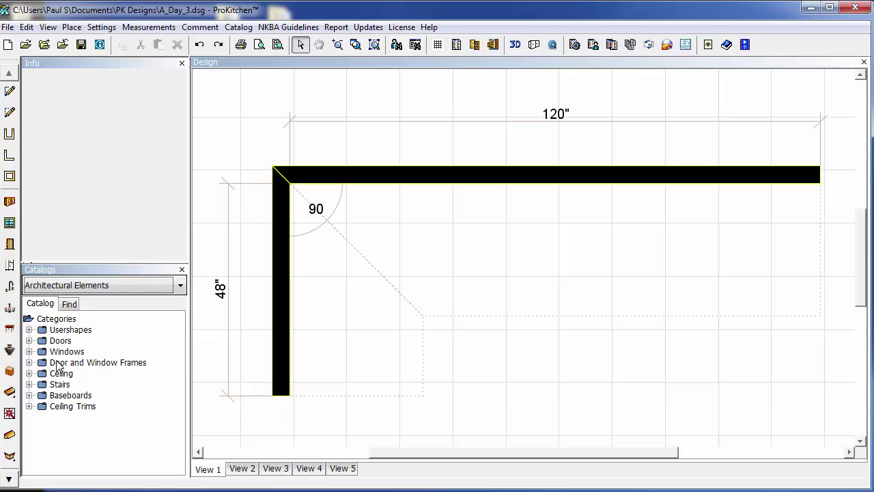
left_click(28, 363)
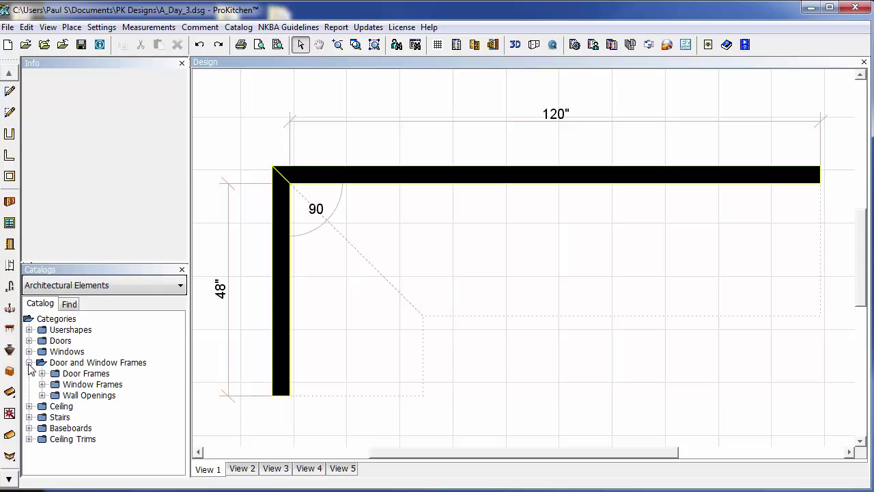
left_click(42, 396)
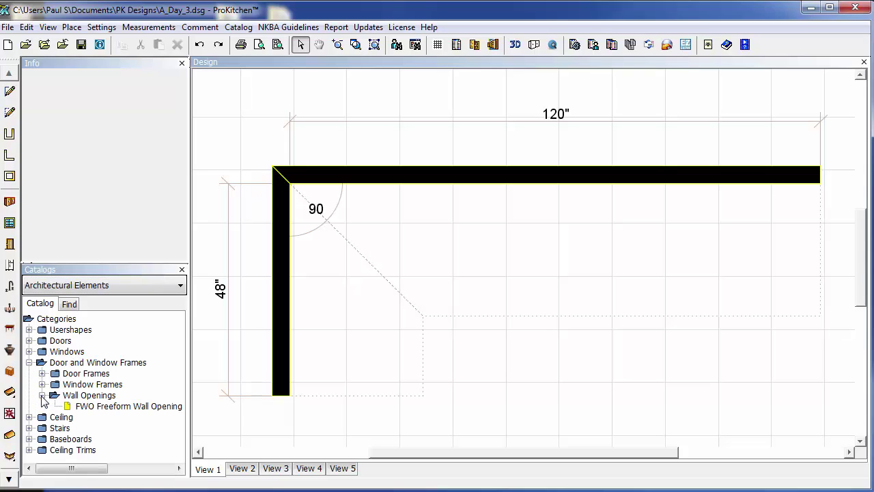
Place a 30-inch FWO Freeform Wall Opening in the top wall, 48 1/2 inches from its left end.
left_click(10, 244)
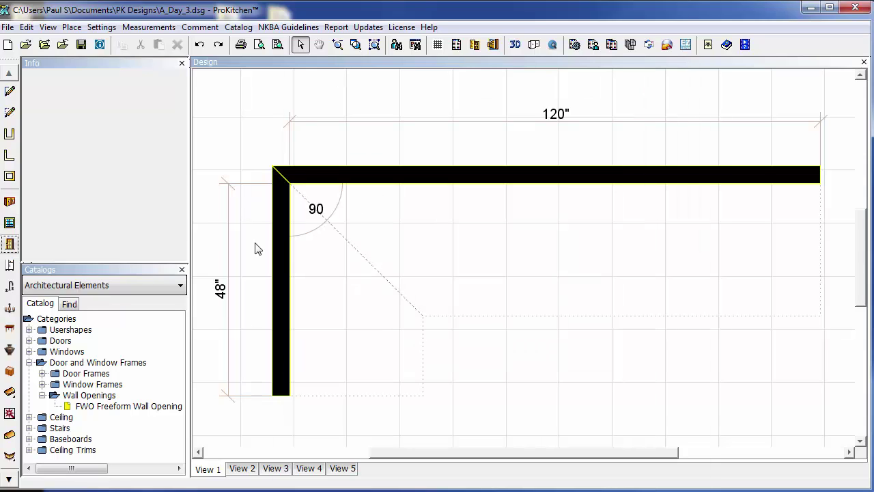
left_click(9, 244)
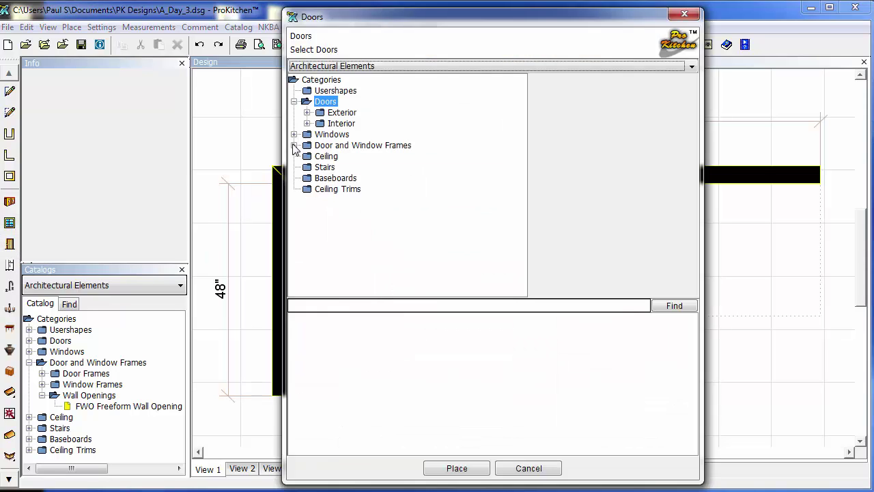
left_click(294, 146)
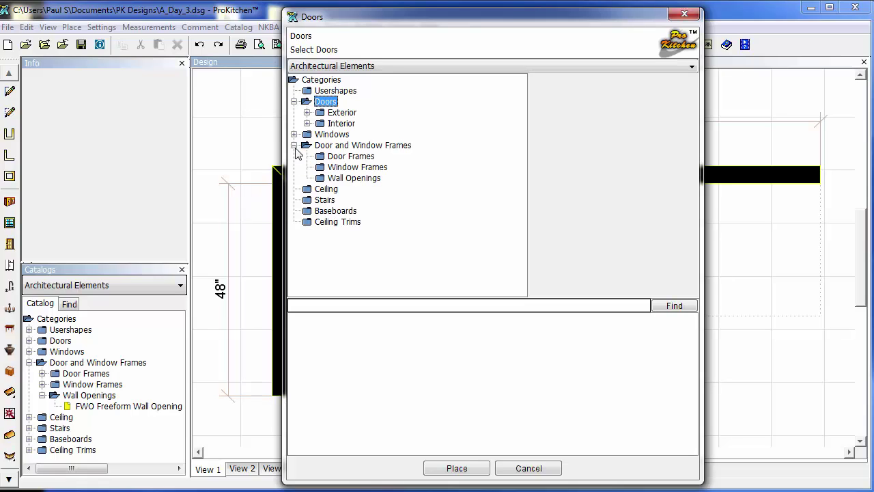
left_click(323, 179)
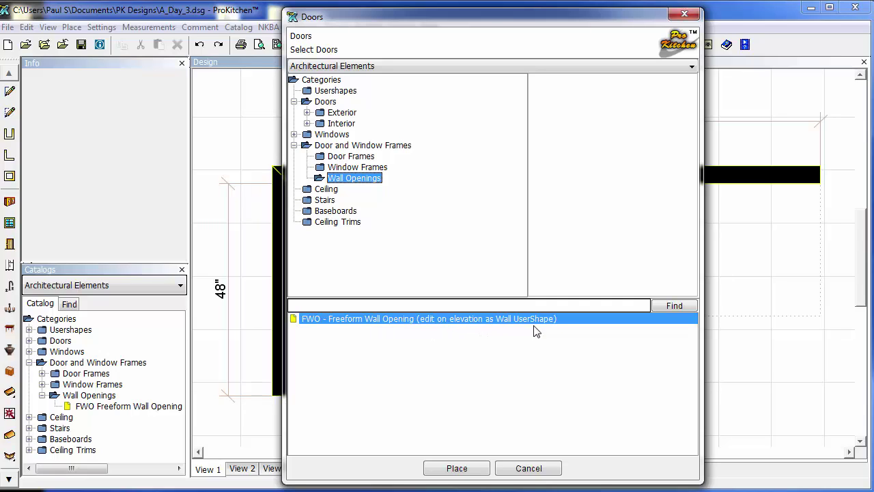
left_click(457, 468)
left_click(508, 266)
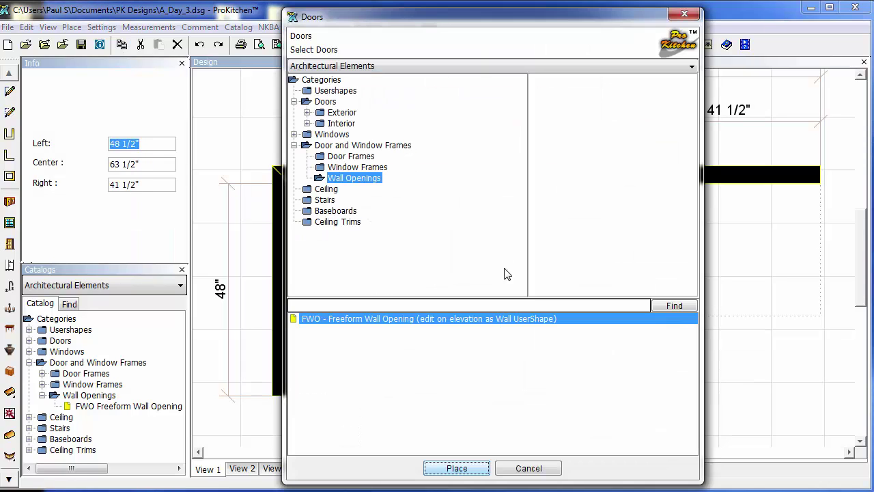
left_click(522, 471)
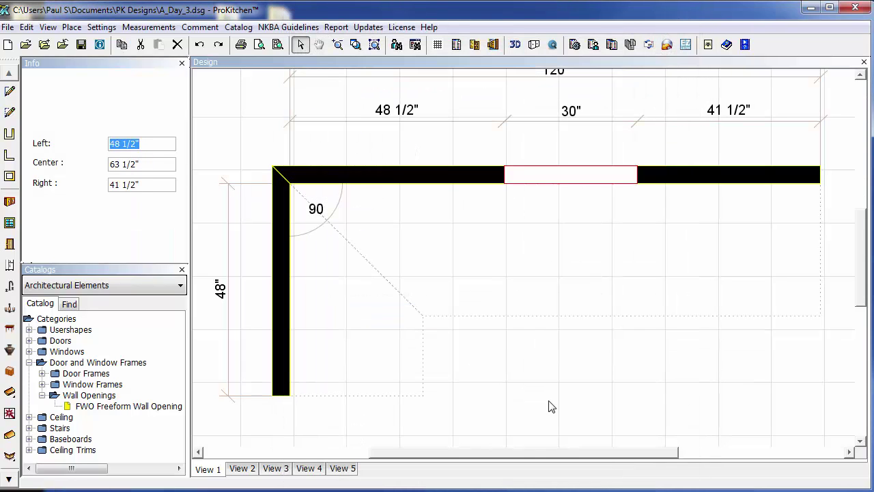
Open the wall's elevation, enlarge the view, and start editing the FWO outline.
left_click(492, 45)
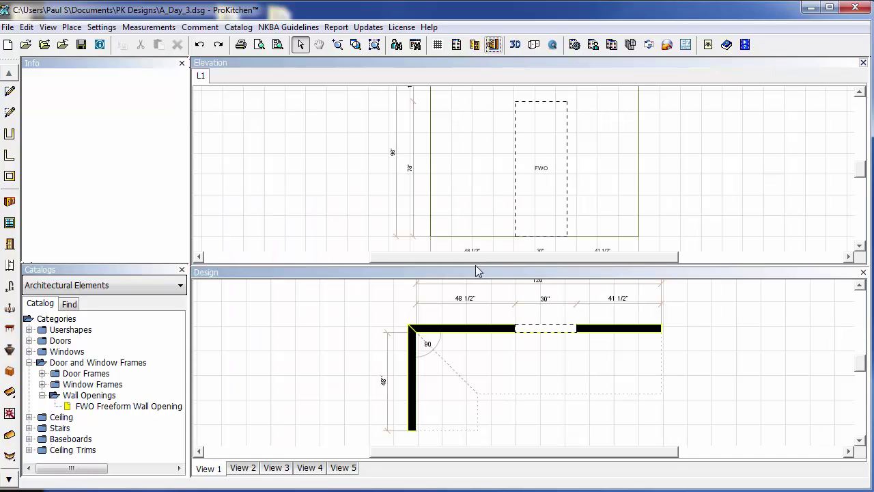
left_click_drag(476, 272, 480, 385)
left_click_drag(613, 268, 720, 273)
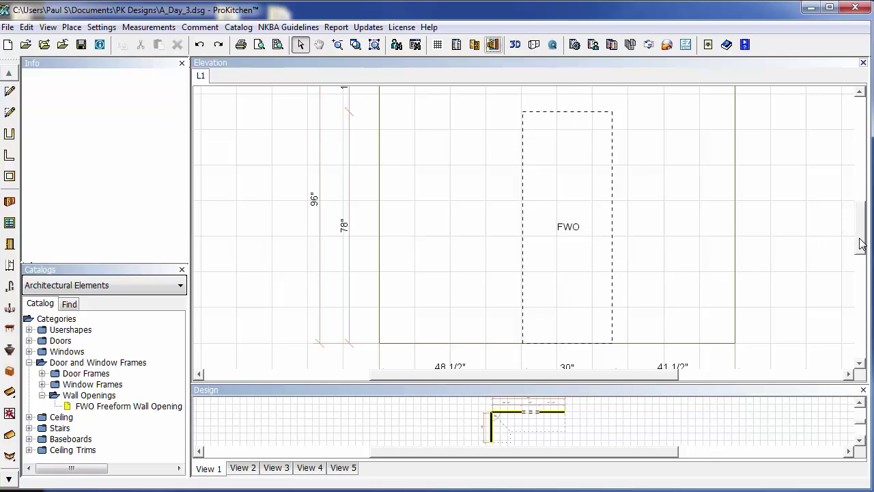
right_click(586, 213)
mouse_move(621, 234)
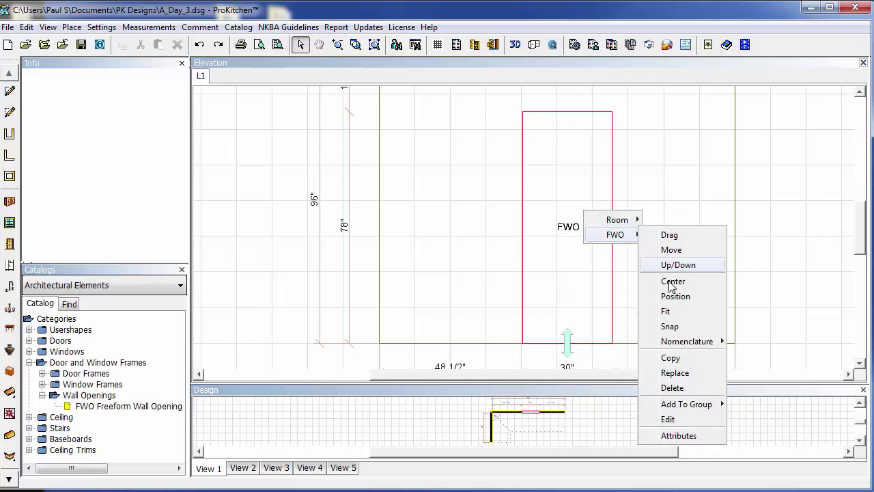
left_click(668, 419)
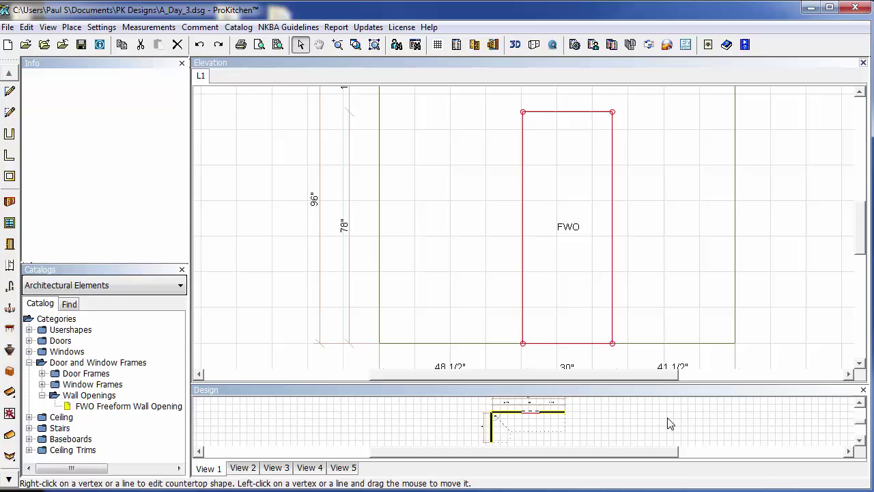
Raise the bottom edge, lower the top edge and pull the left edge out into a slot.
left_click(567, 342)
left_click(566, 250)
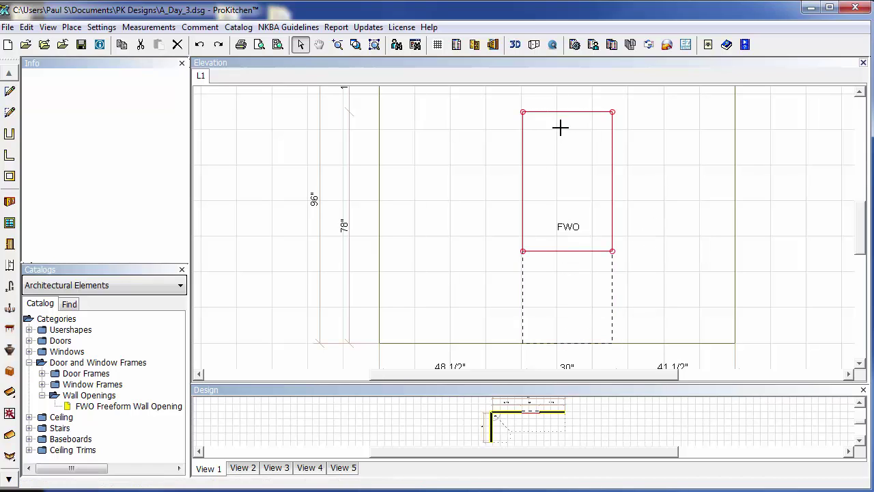
left_click(564, 112)
left_click(561, 172)
left_click(561, 250)
left_click(560, 226)
left_click(522, 202)
left_click(489, 211)
Give the opening's right end a semicircular Radius End.
right_click(612, 198)
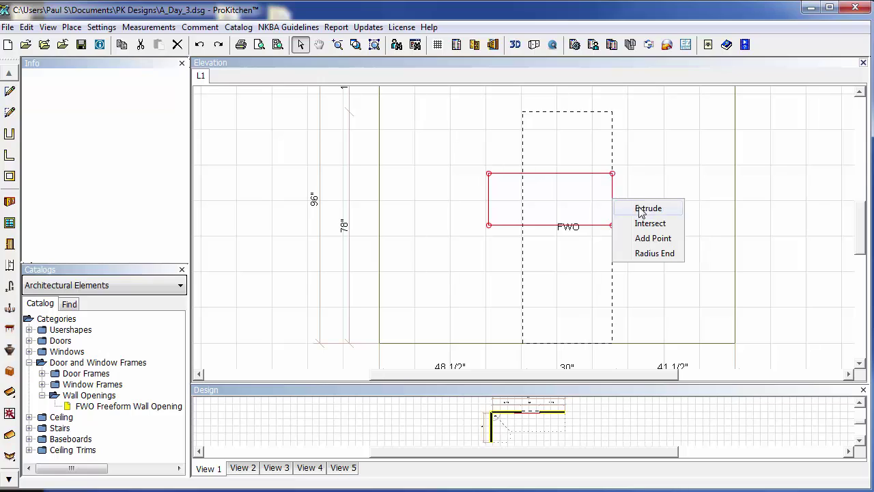
left_click(671, 179)
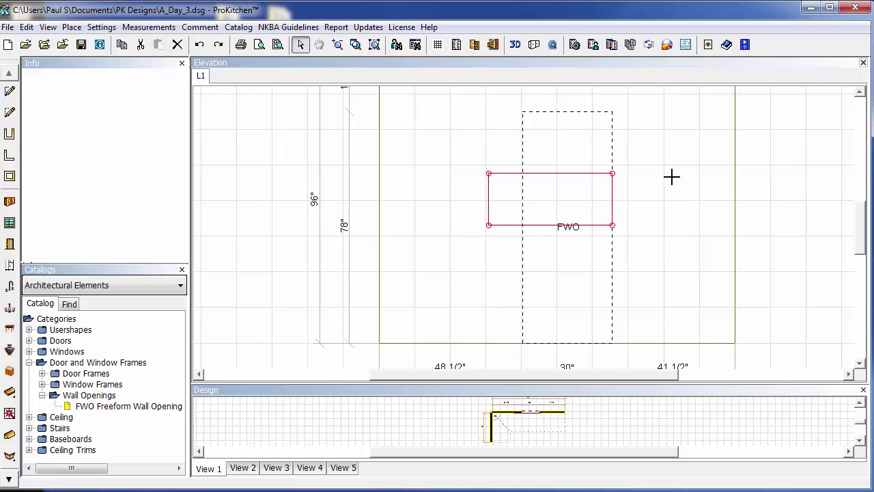
right_click(613, 172)
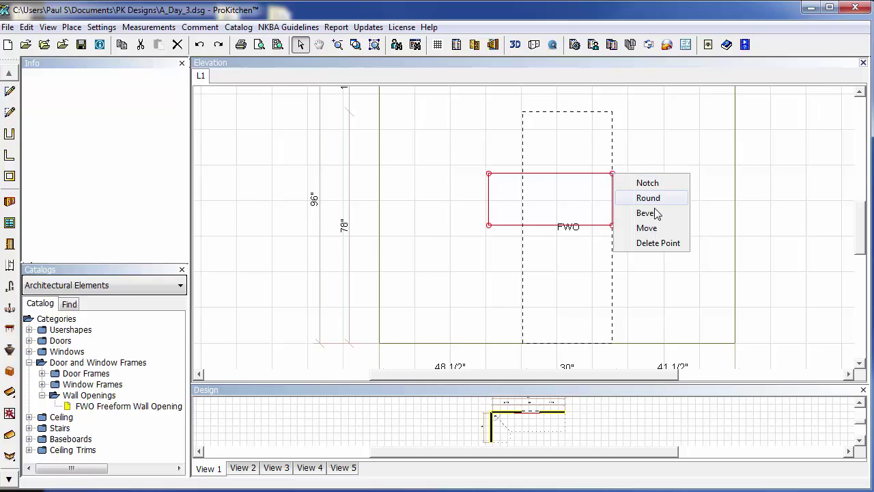
left_click(662, 150)
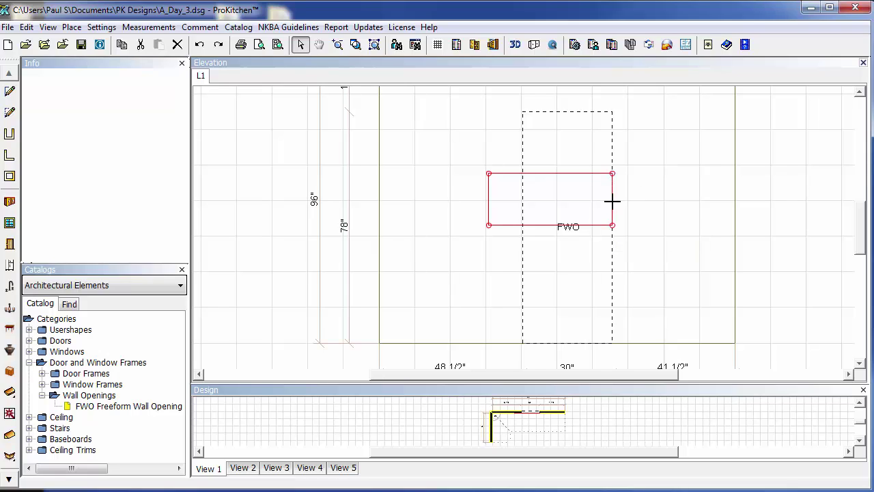
right_click(612, 200)
left_click(653, 257)
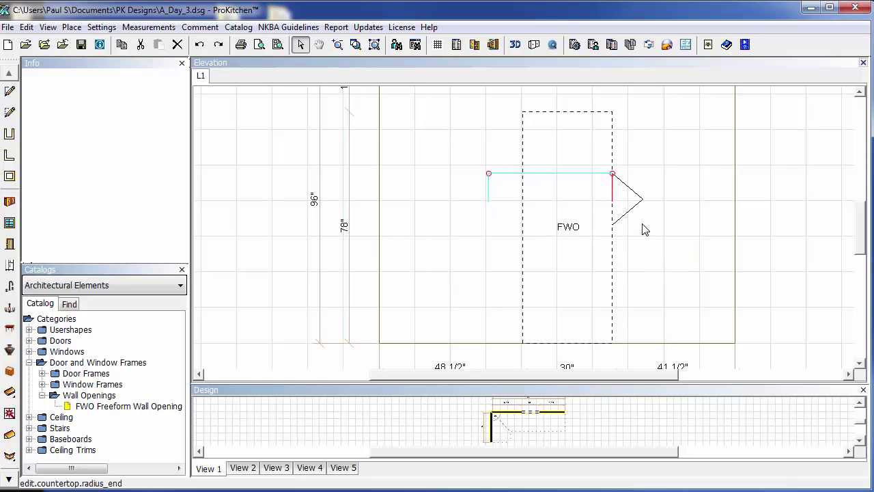
left_click(650, 230)
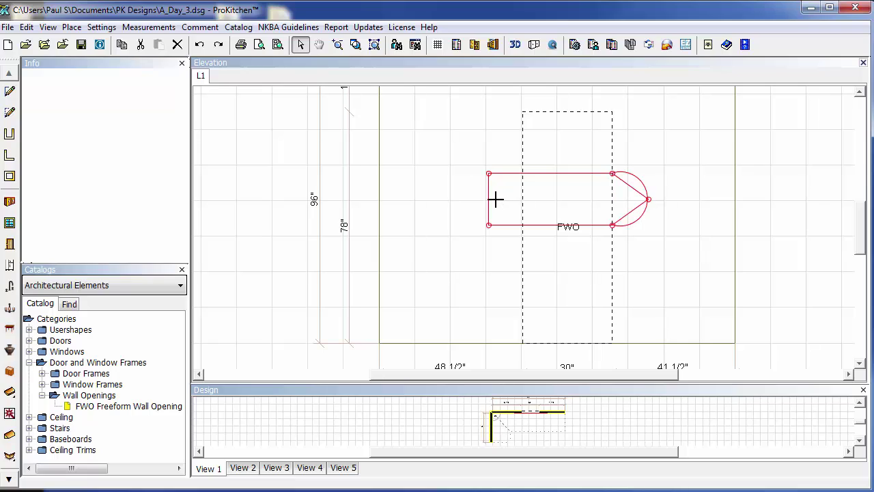
Round the left end with Radius End as well, then reposition the right end point.
right_click(489, 199)
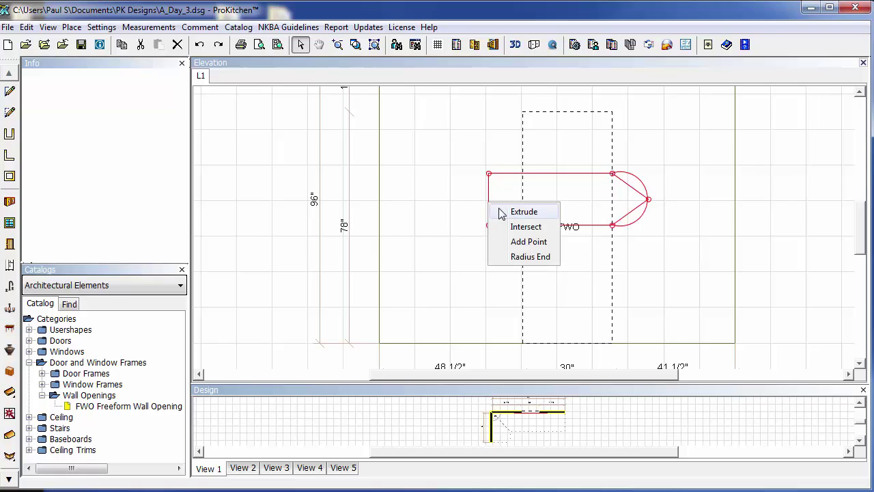
left_click(524, 256)
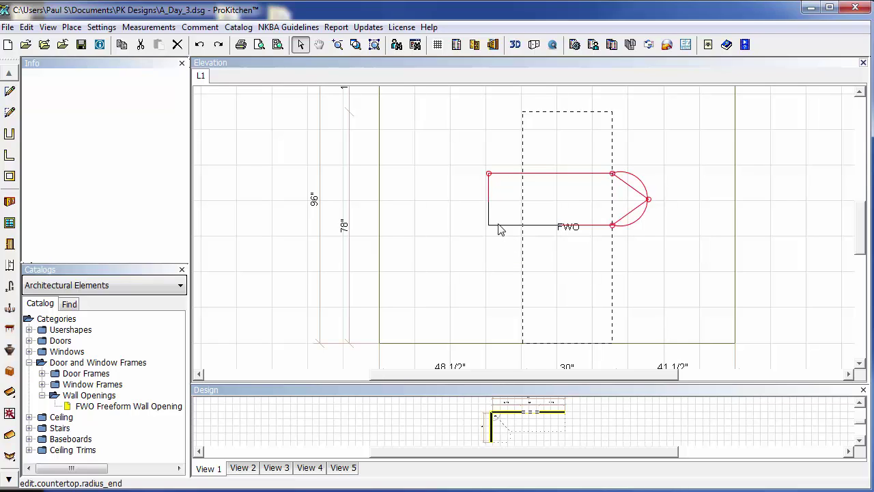
left_click(466, 208)
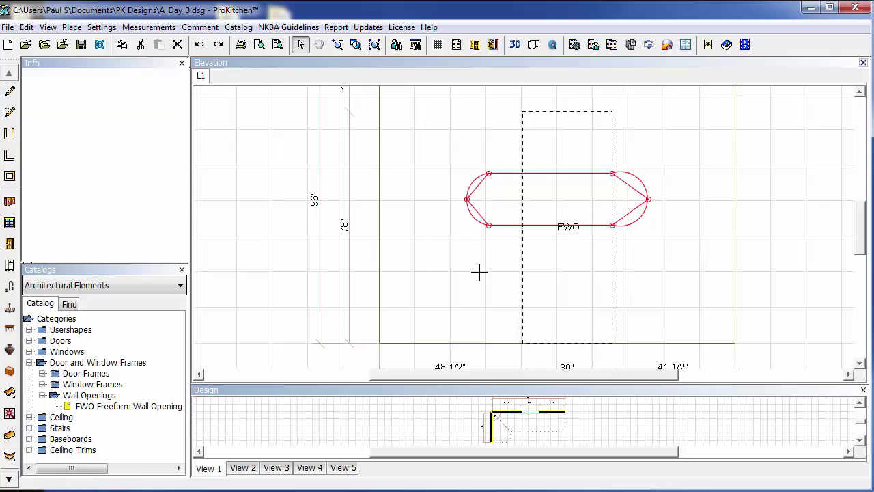
left_click(648, 199)
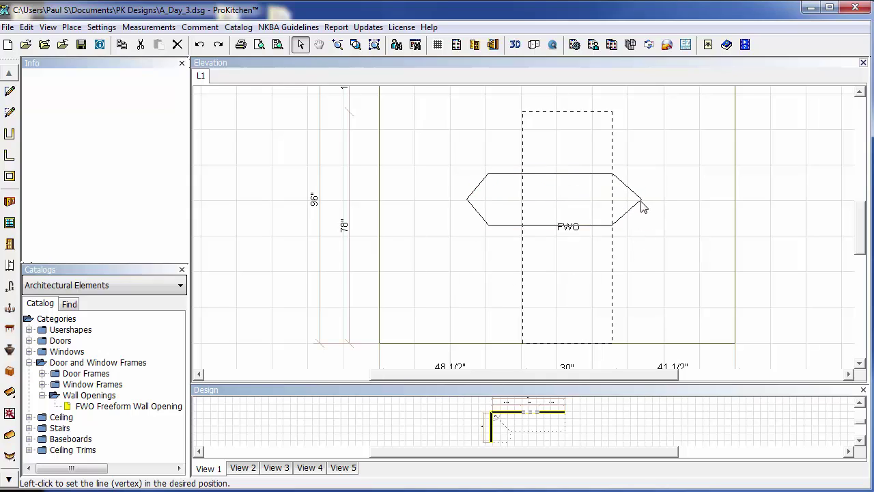
left_click(641, 201)
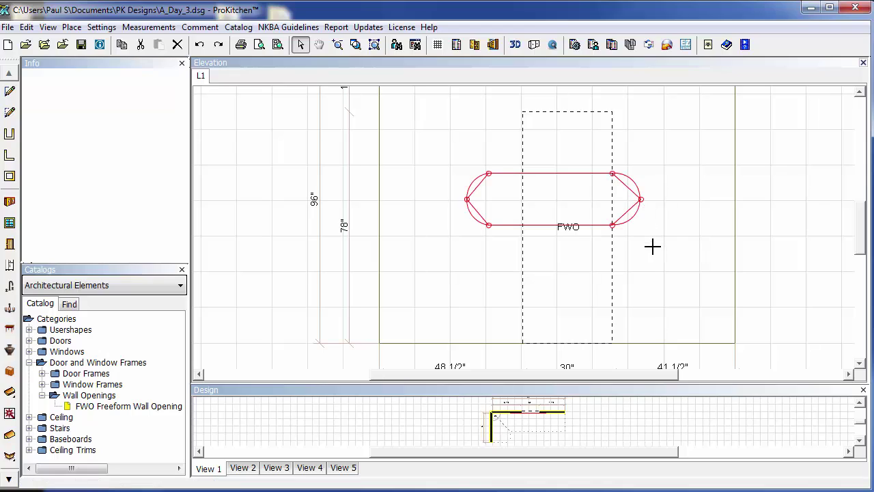
left_click(300, 45)
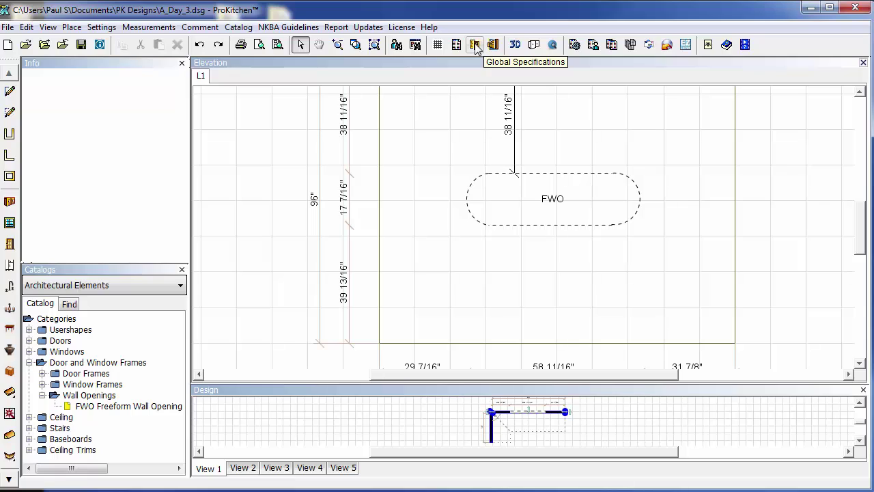
left_click(514, 45)
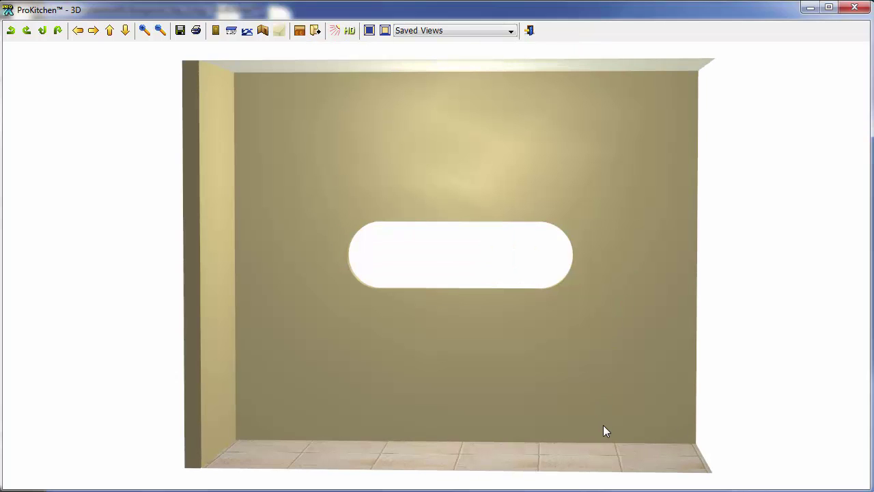
left_click_drag(572, 296, 608, 314)
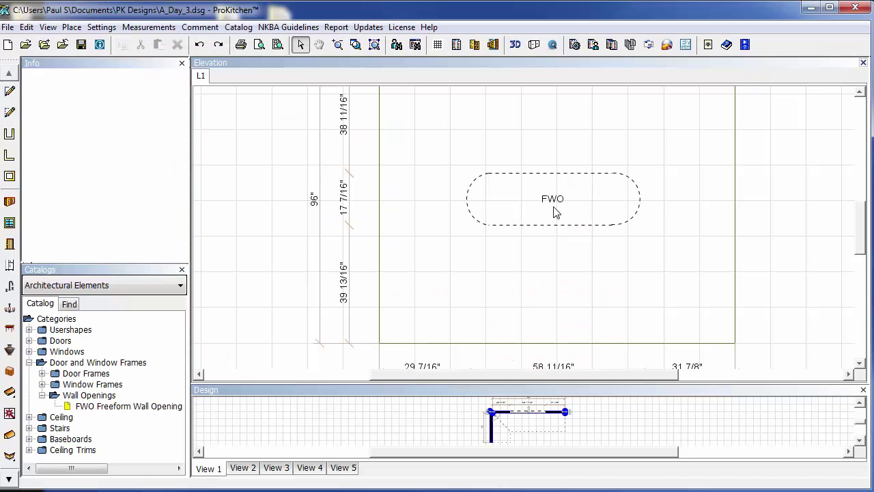
Delete the slot opening and drag a new FWO from the catalog onto the wall.
left_click(553, 209)
right_click(553, 206)
mouse_move(599, 235)
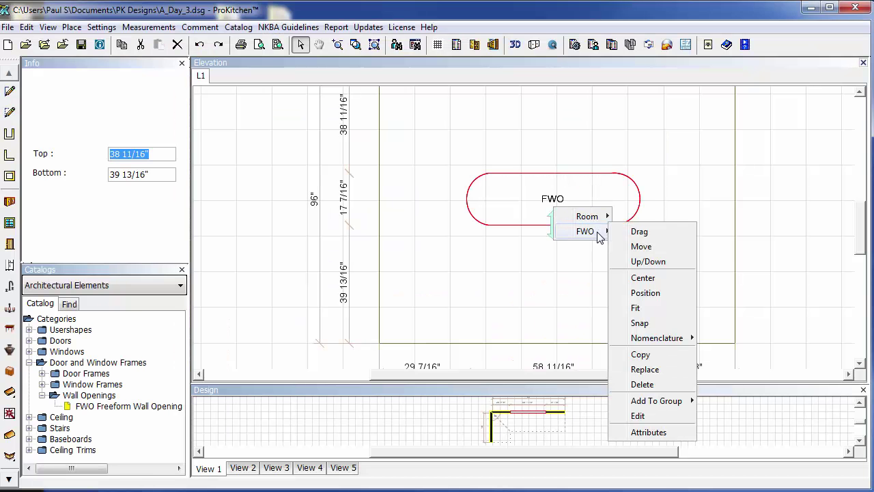
left_click(642, 383)
left_click_drag(85, 407, 495, 271)
Edit the new FWO's outline and lower its top edge.
right_click(531, 262)
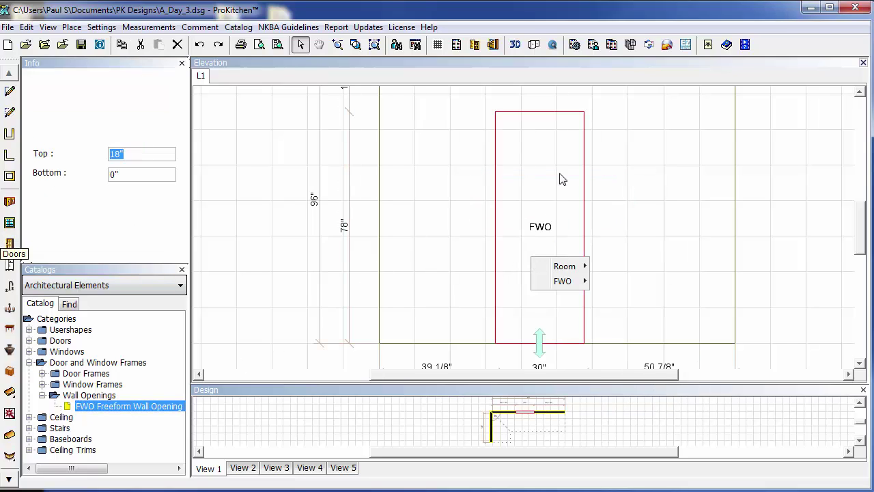
mouse_move(573, 281)
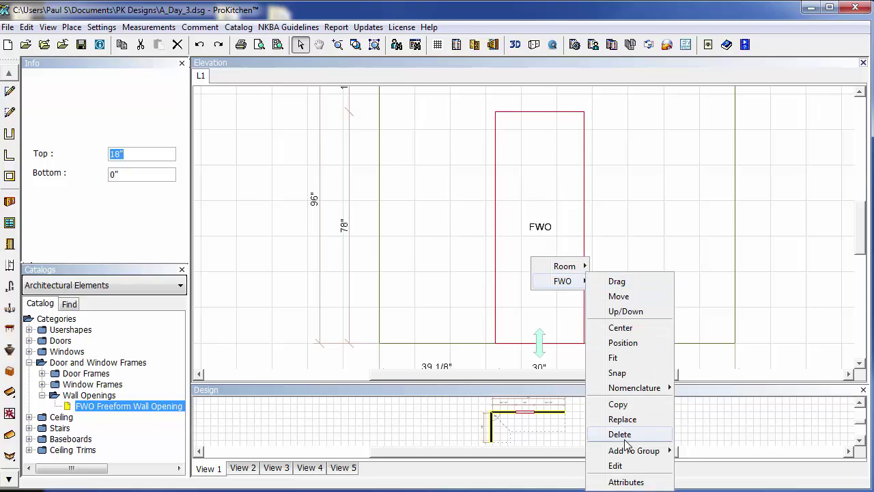
left_click(616, 466)
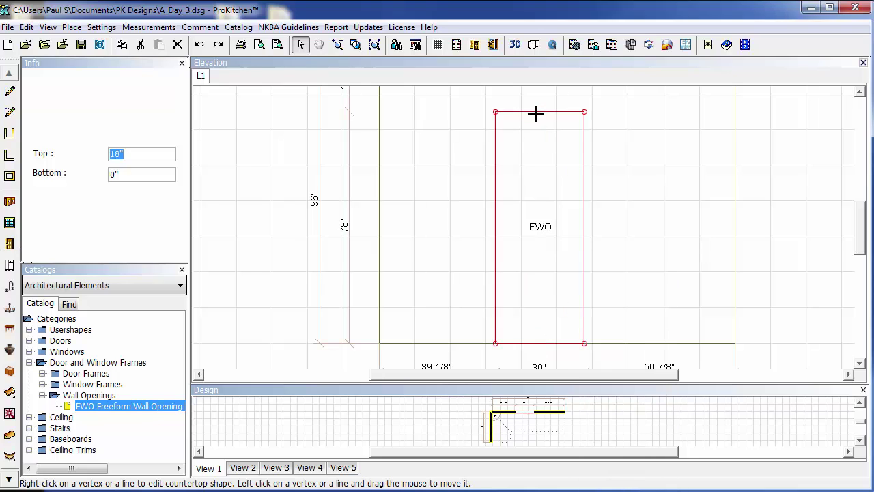
left_click_drag(535, 112, 543, 149)
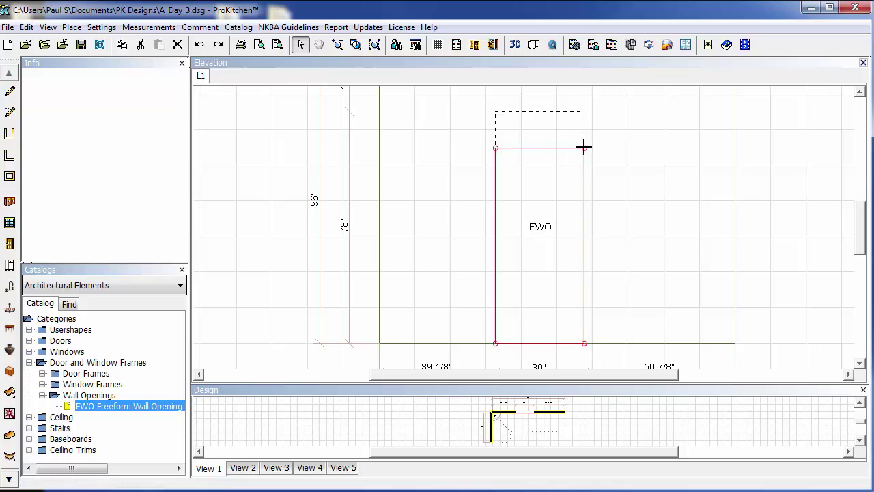
Round both top corners into a 30-inch-wide, 65 13/16-inch-tall arched doorway.
right_click(584, 148)
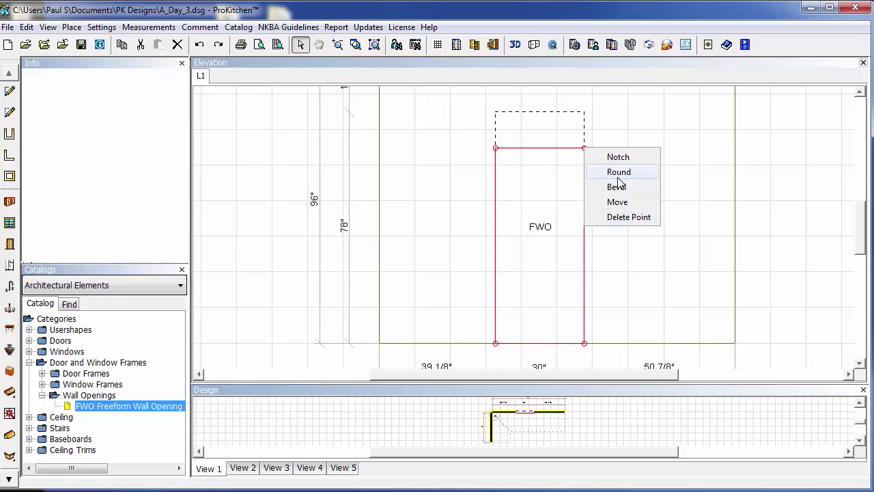
left_click(618, 172)
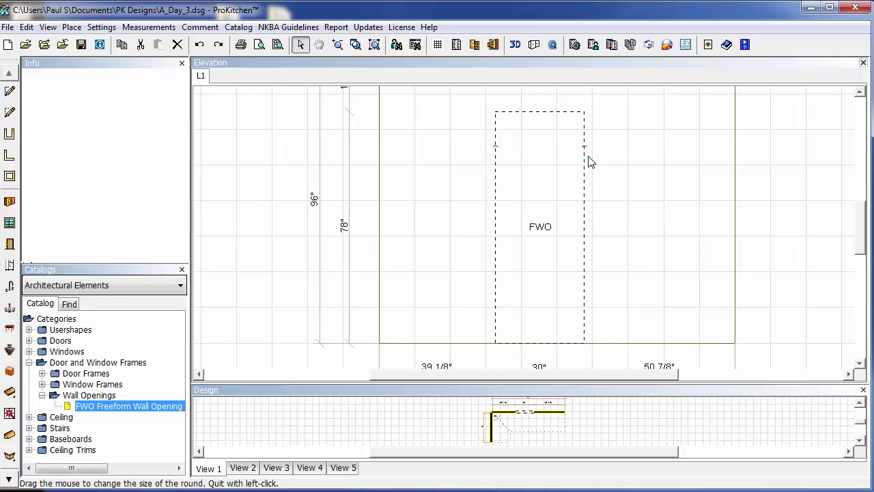
left_click(579, 157)
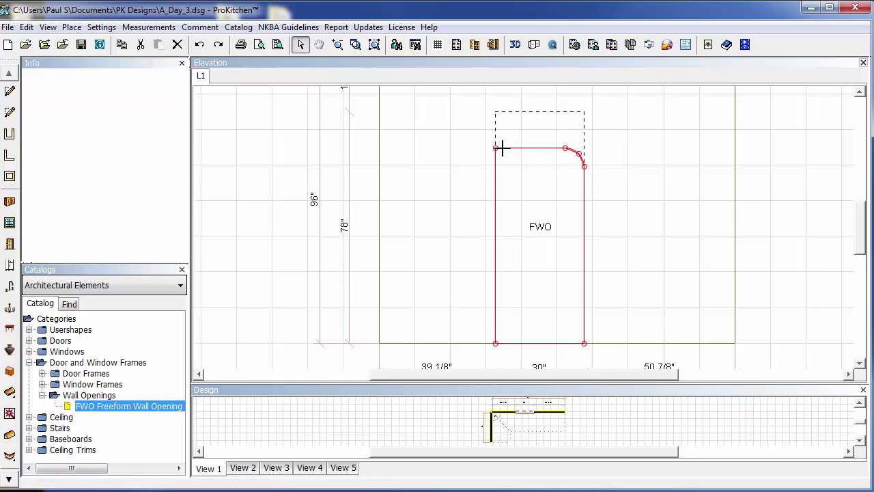
right_click(495, 146)
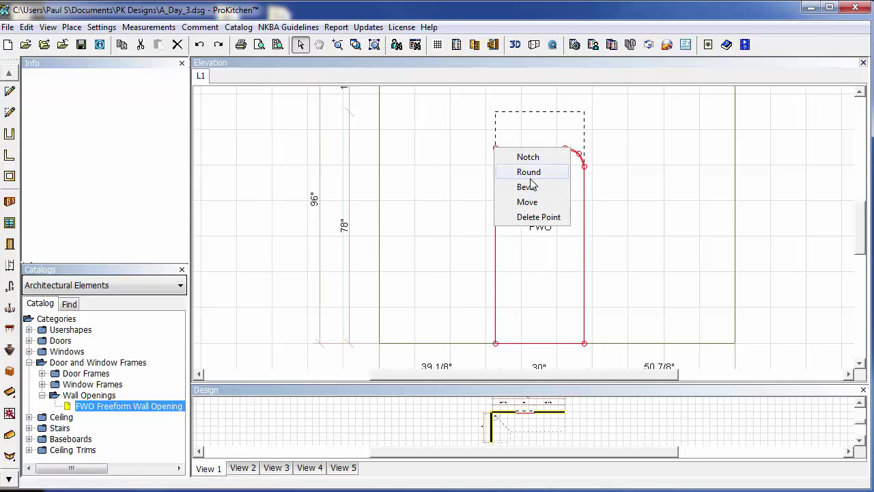
left_click(531, 176)
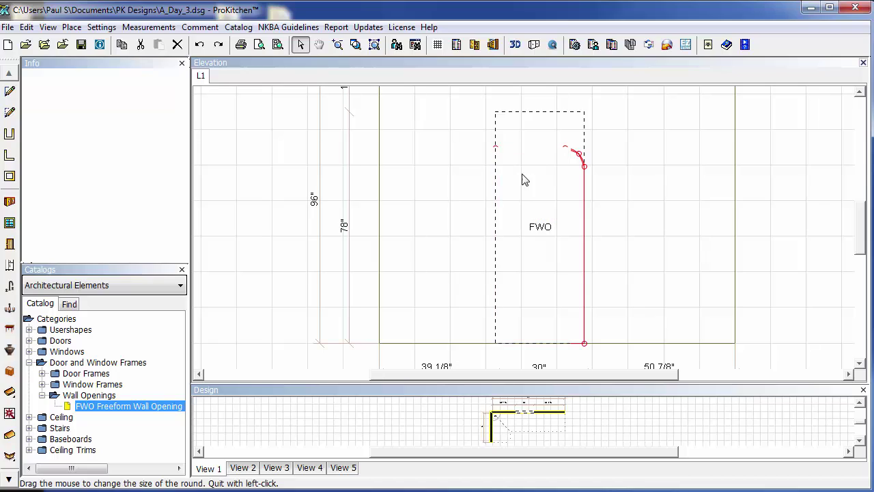
left_click(502, 158)
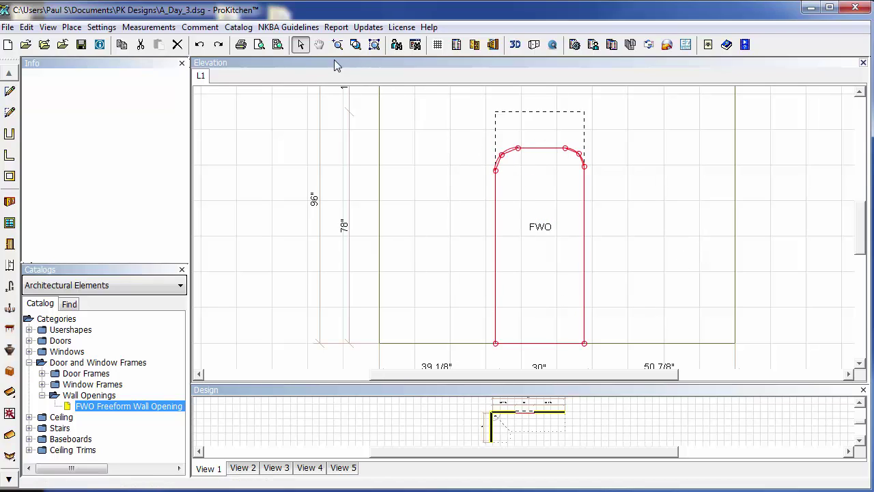
left_click(301, 45)
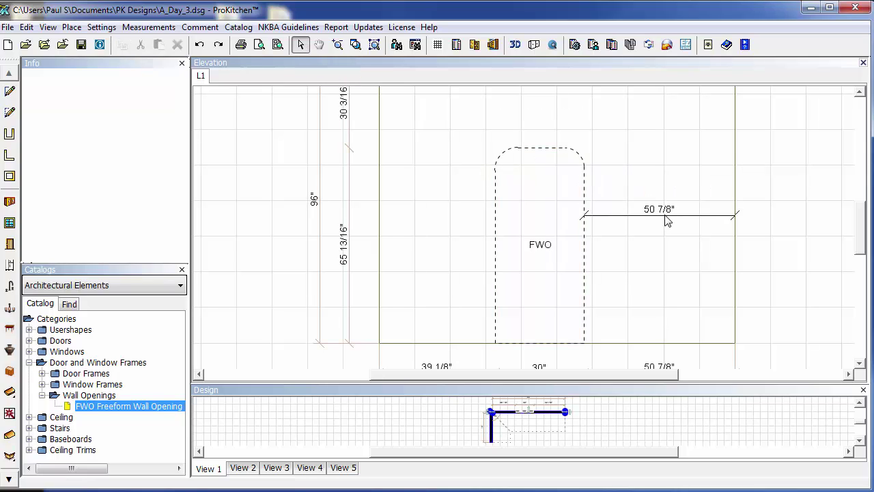
left_click(515, 44)
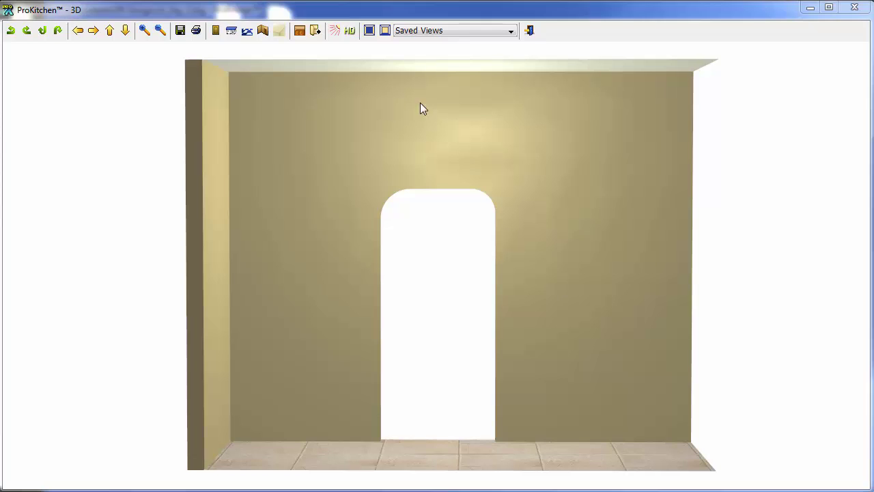
left_click(855, 7)
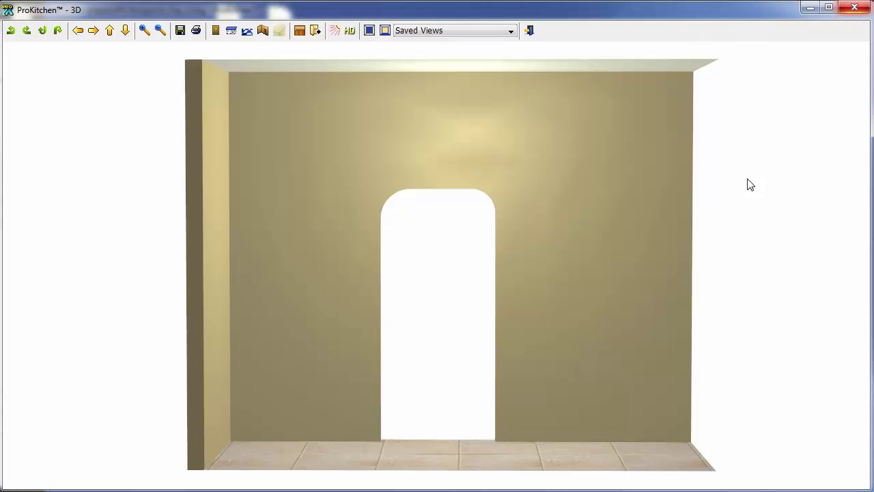